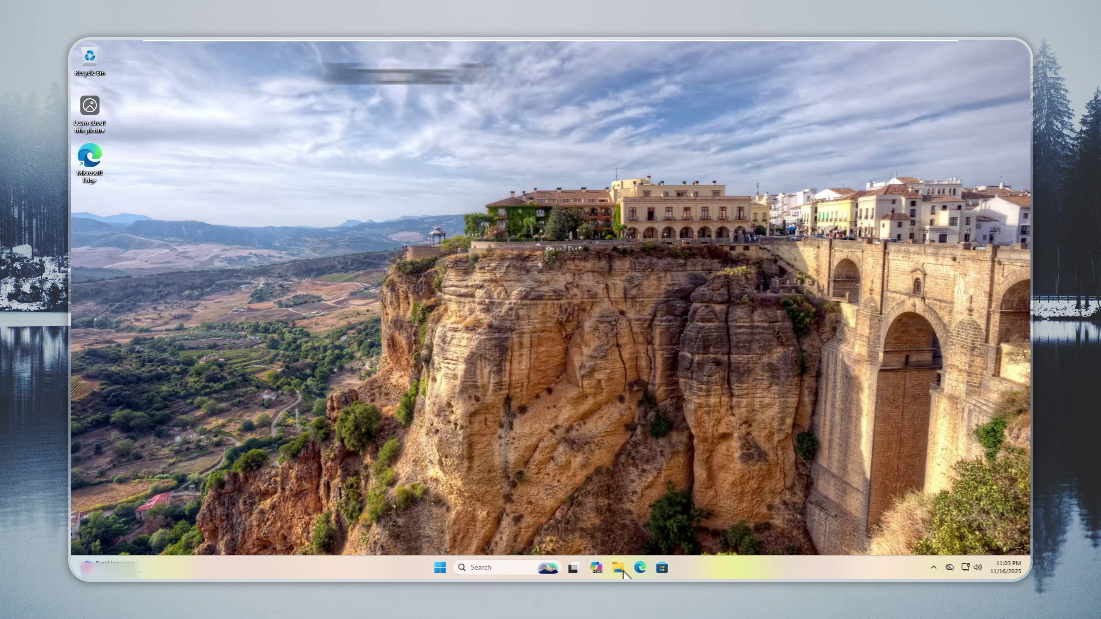
Step: Open the properties of Local Disk (C:) from This PC on the Windows 11 system to check its storage use
left_click(618, 567)
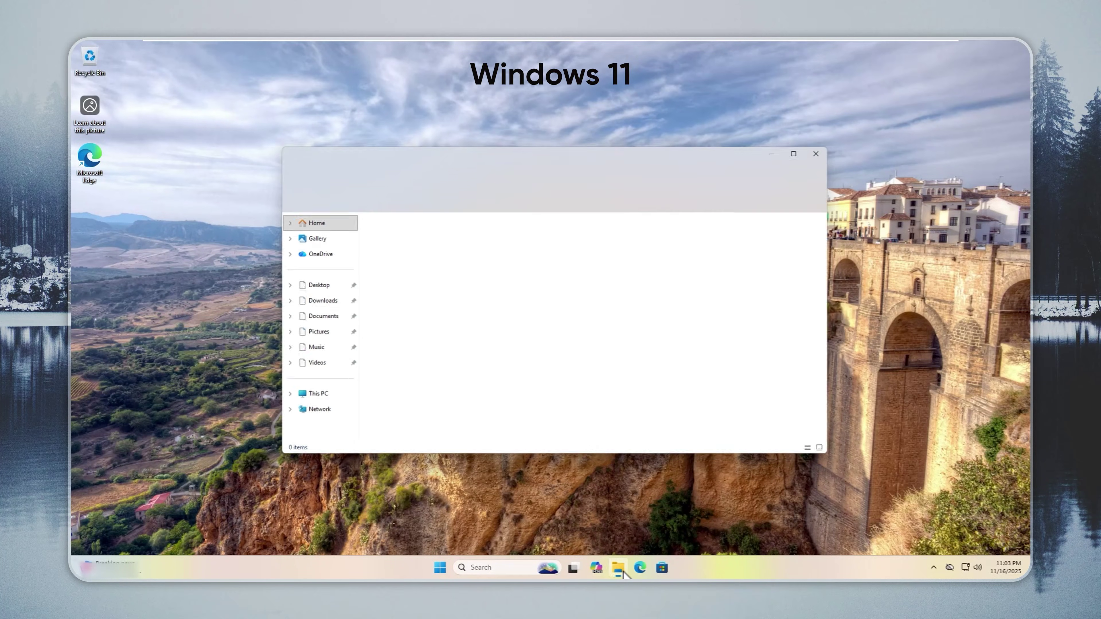
left_click(312, 396)
left_click(438, 245)
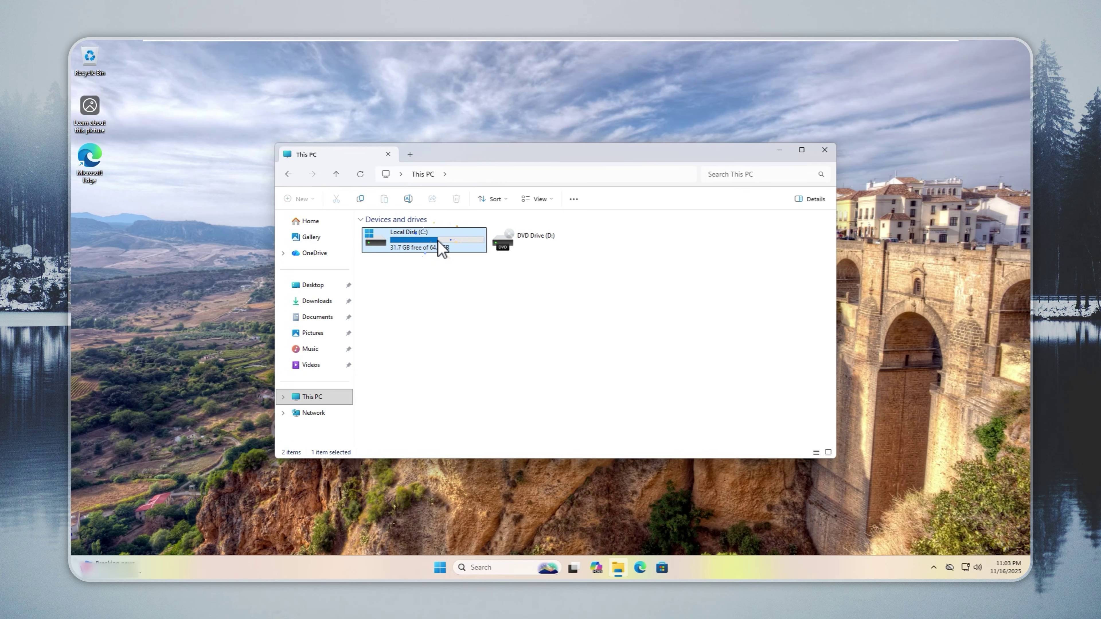
right_click(438, 243)
left_click(487, 392)
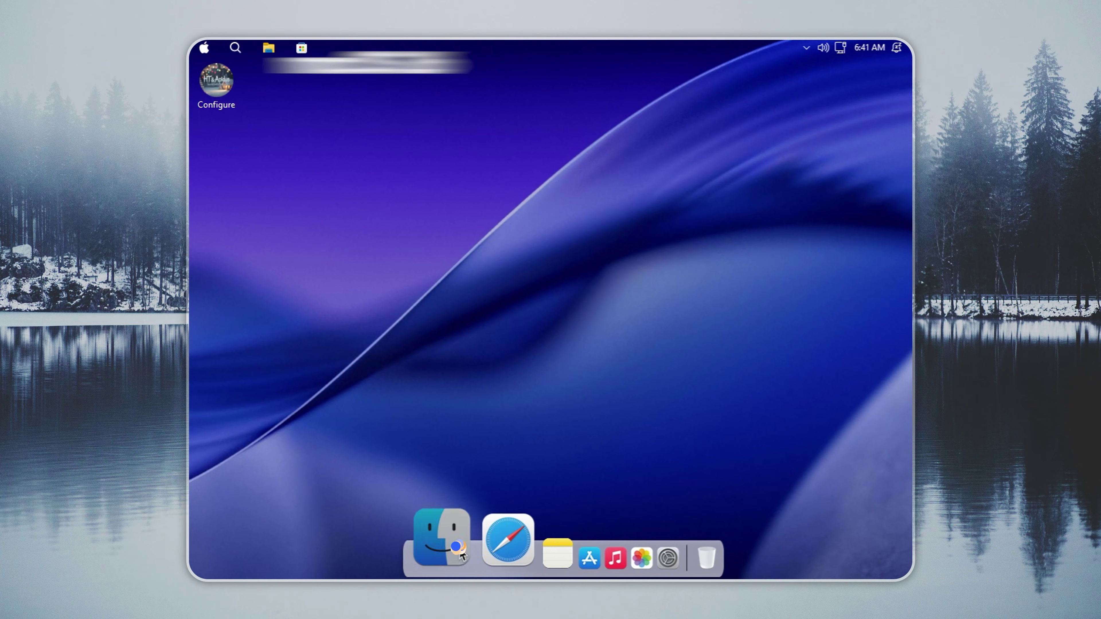
Step: View the properties of Local Disk (C:) on the macOS 26 system, move the dialog fully into view, and close it
left_click(461, 557)
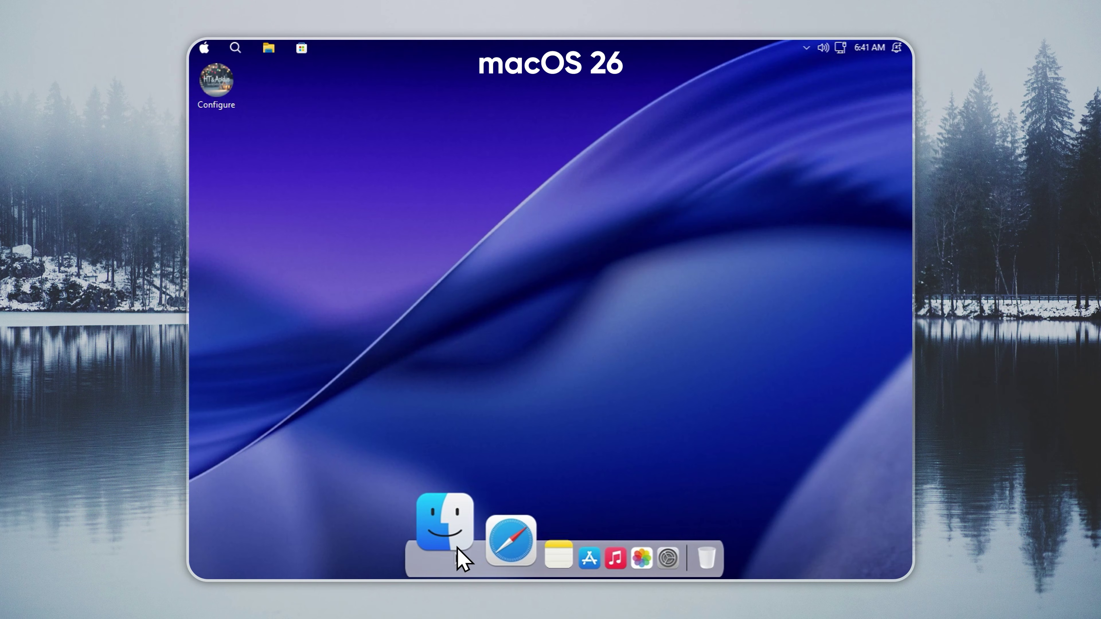
right_click(415, 203)
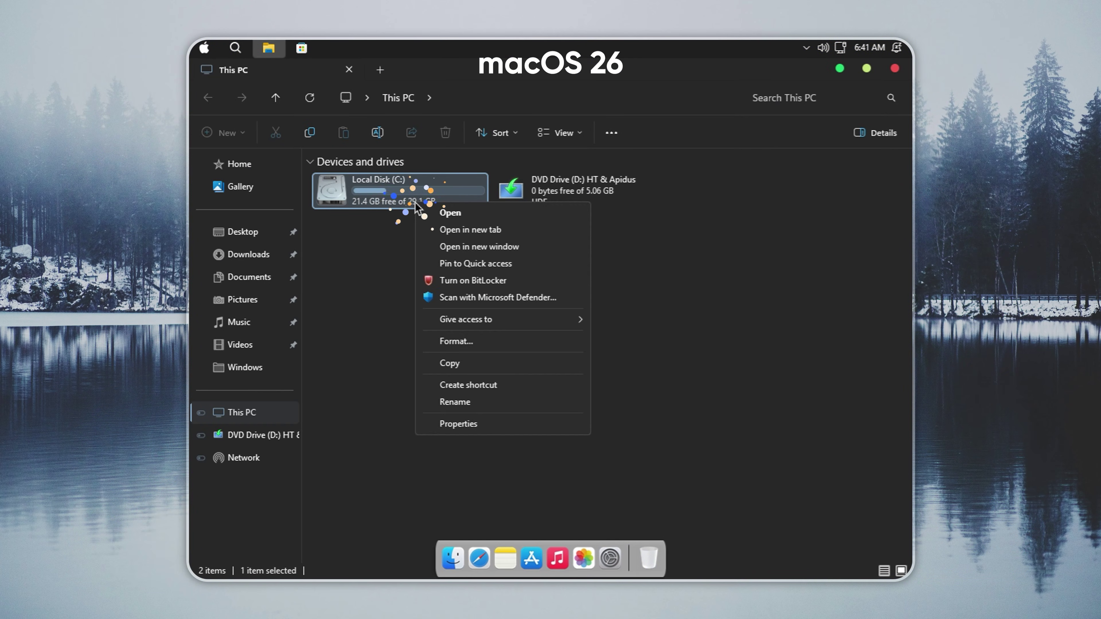
left_click(459, 424)
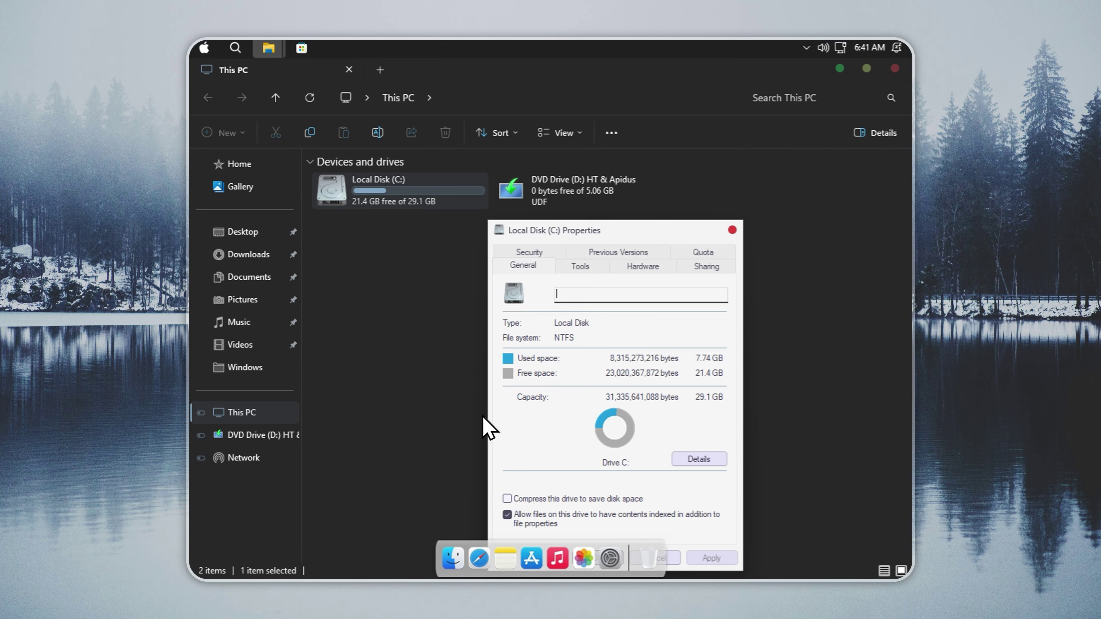
left_click_drag(627, 235, 578, 184)
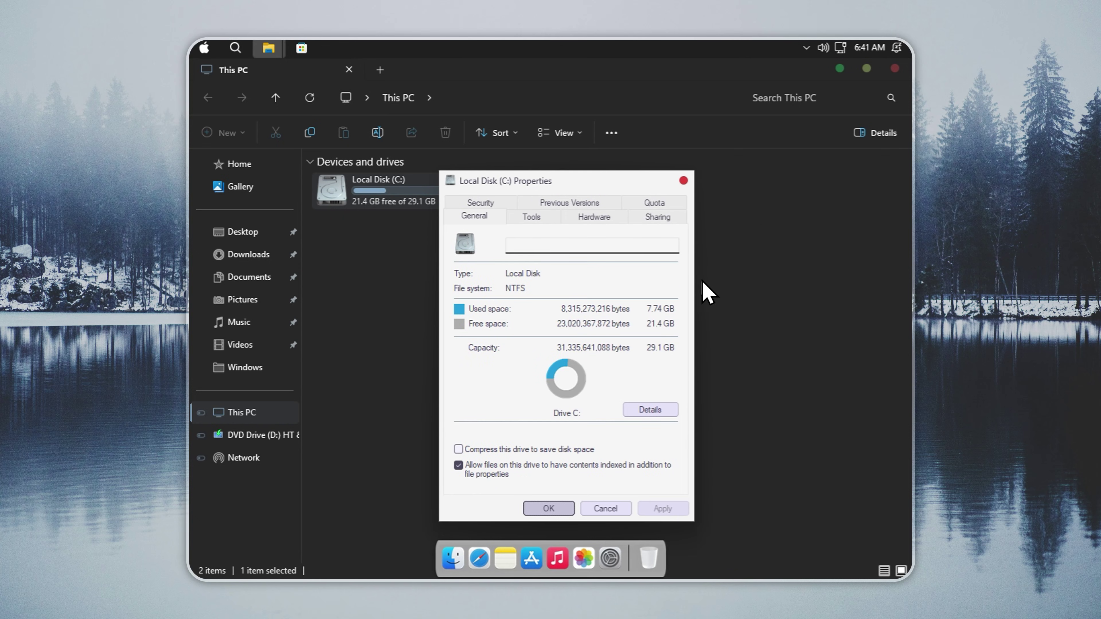
left_click(684, 180)
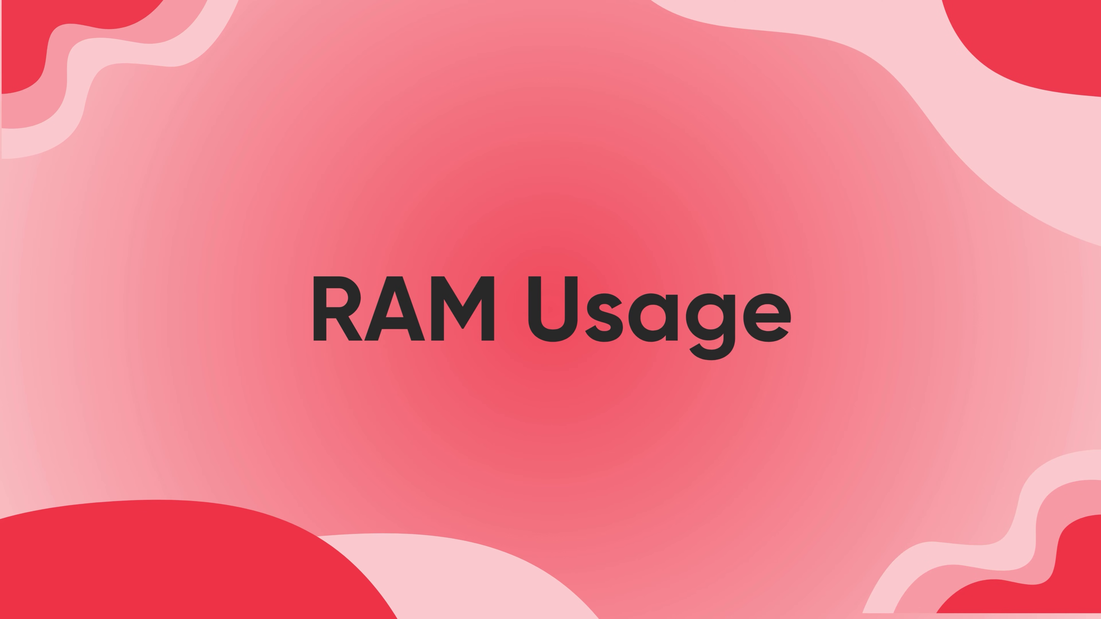
Step: Check memory usage under Performance in Task Manager on both systems, maximizing the macOS 26 one before closing it
left_click(125, 157)
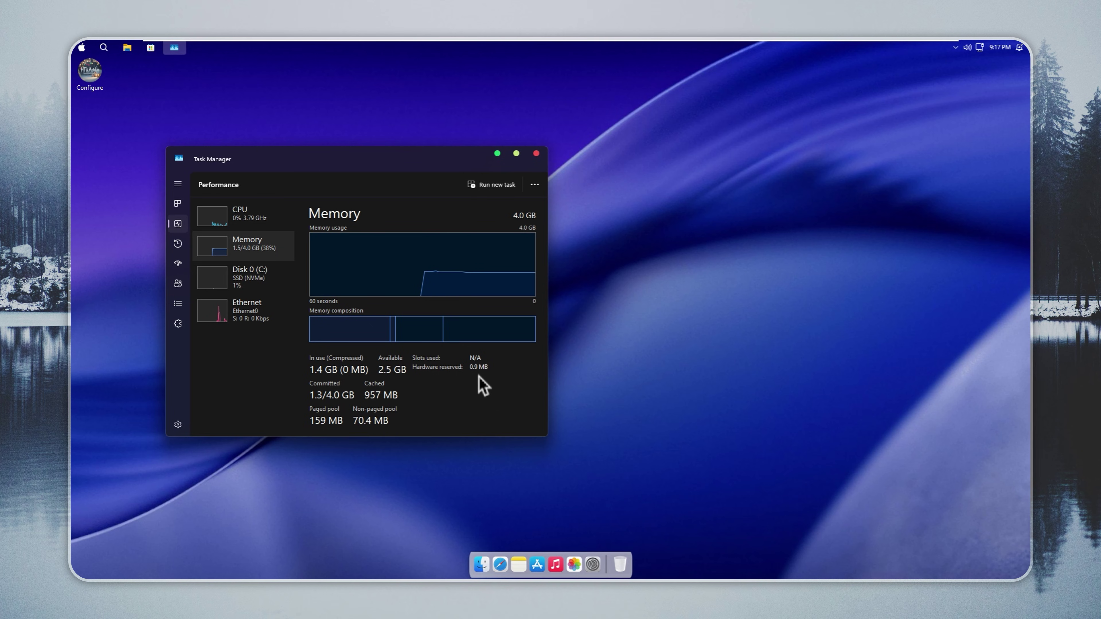
left_click(512, 154)
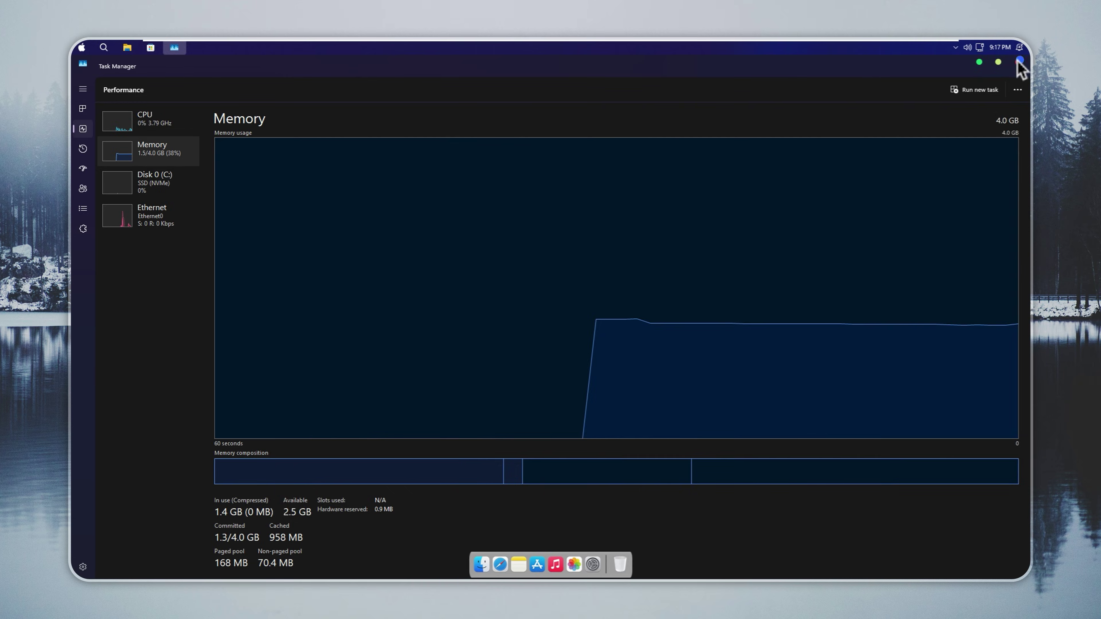
left_click(1018, 62)
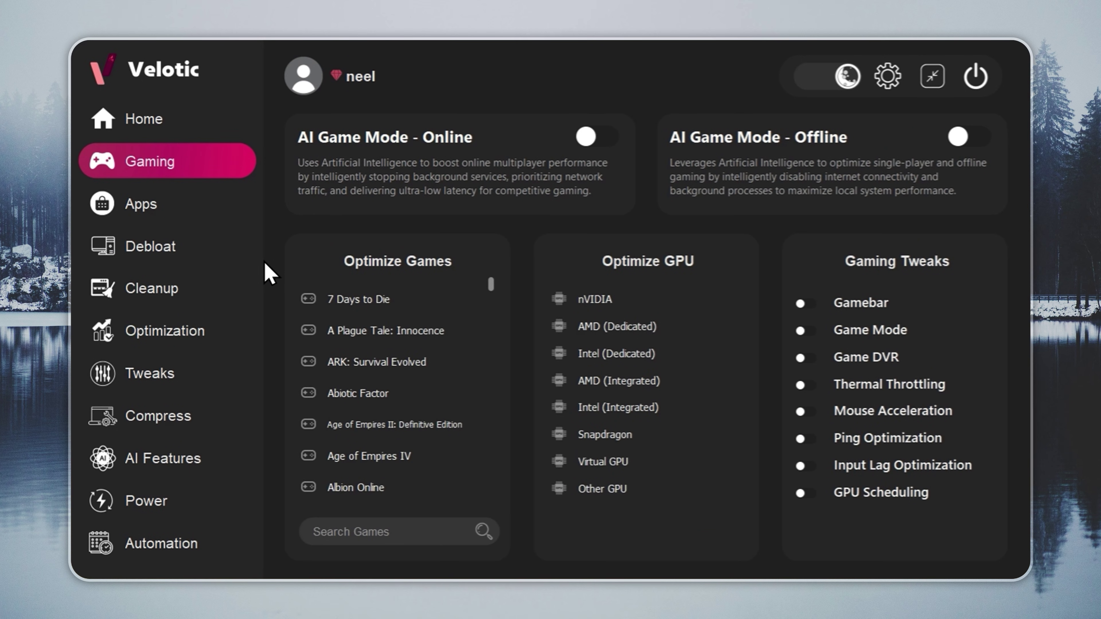
Step: Examine Velotic's Cleanup, Optimization, Tweaks, Debloat, Apps, Power, Compress and AI Features pages
left_click(212, 299)
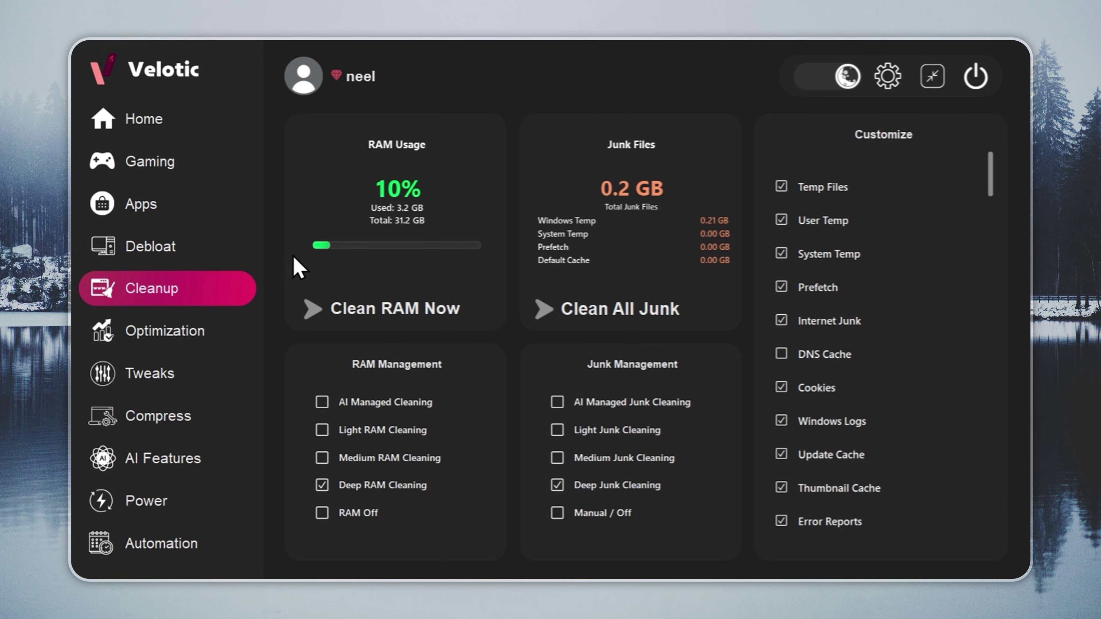
left_click(253, 330)
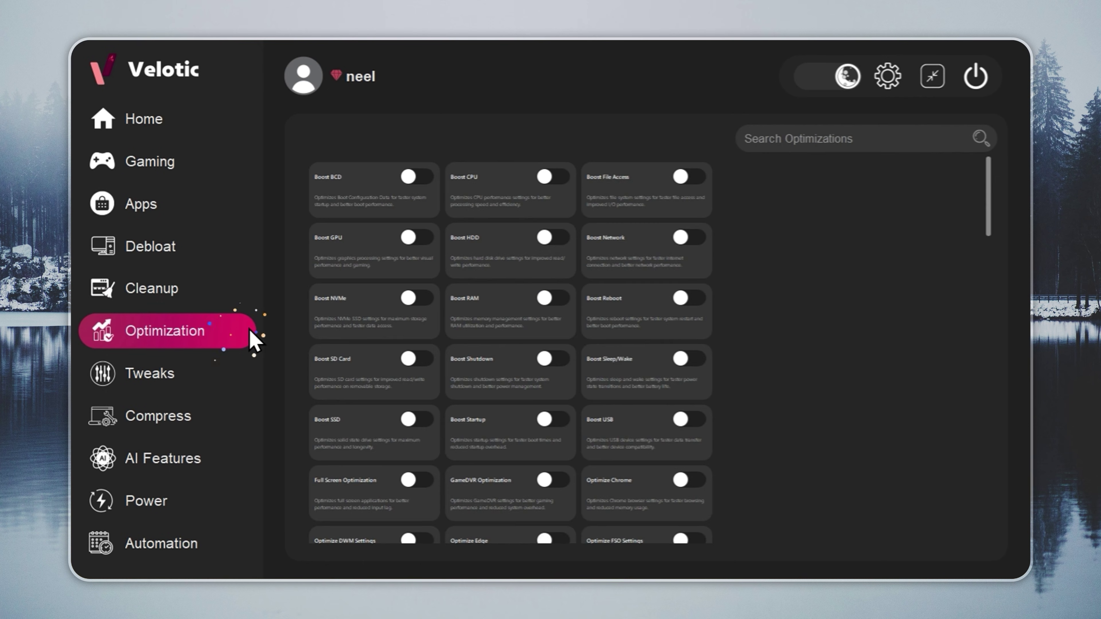
left_click(238, 380)
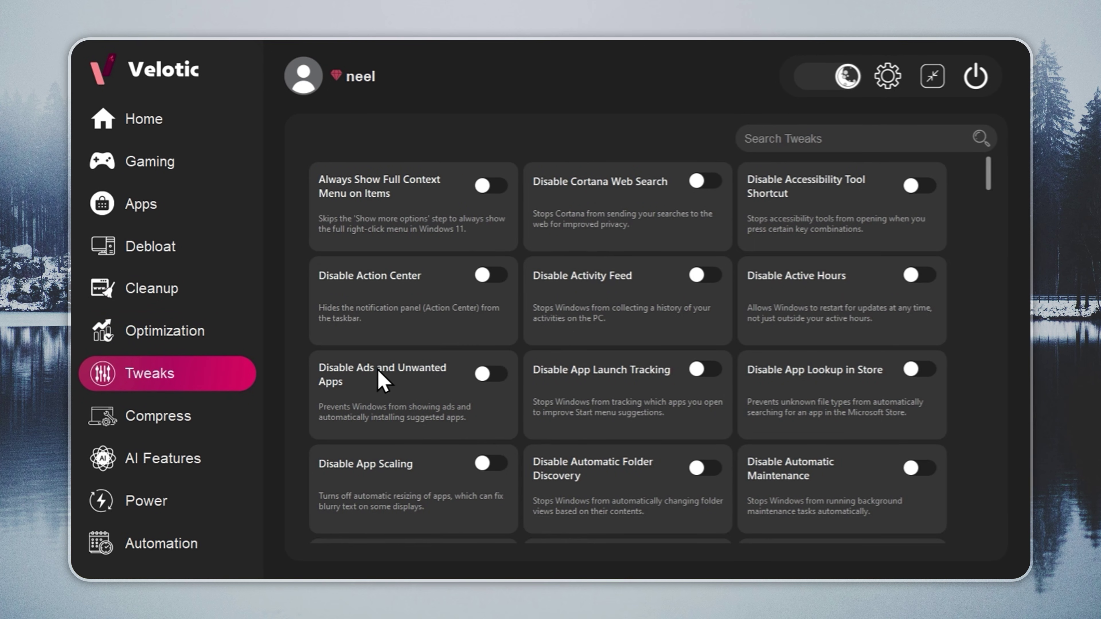
left_click(174, 252)
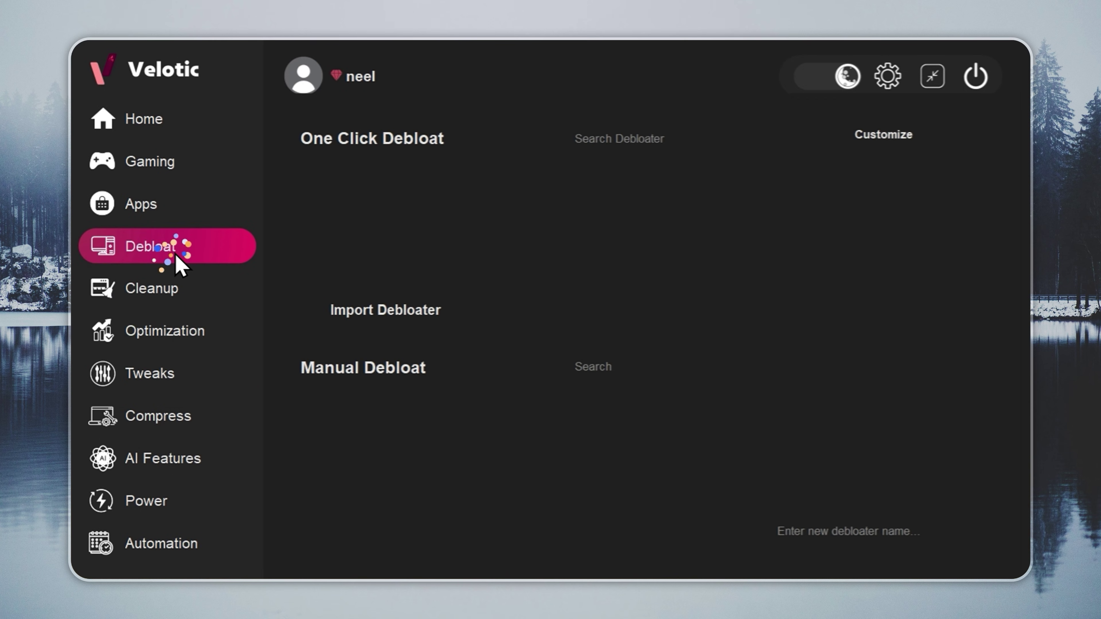
left_click(234, 213)
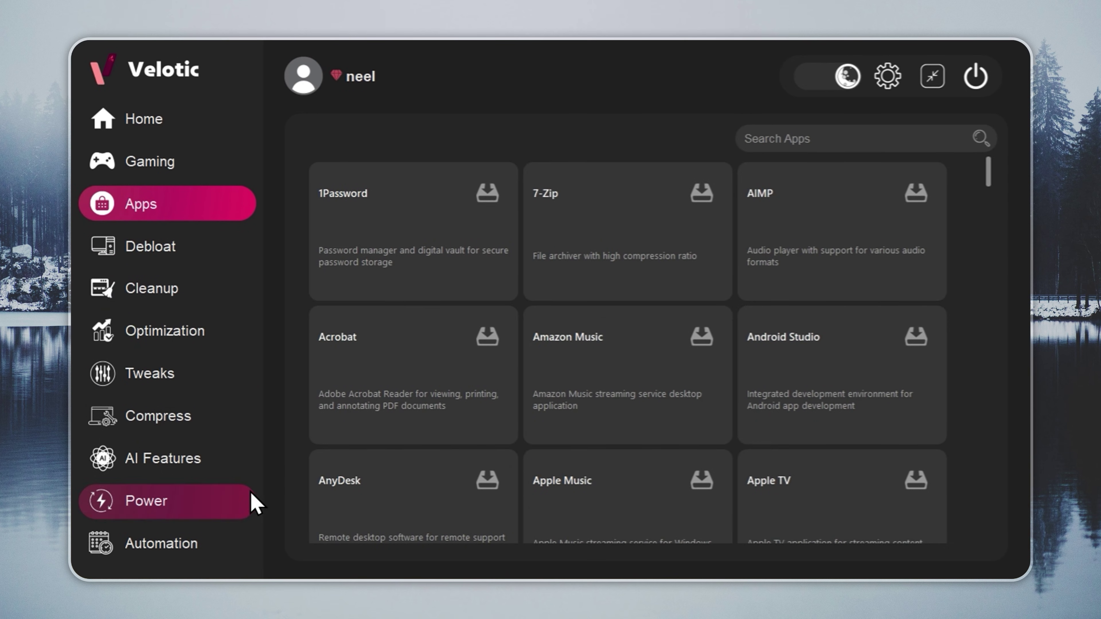
left_click(249, 504)
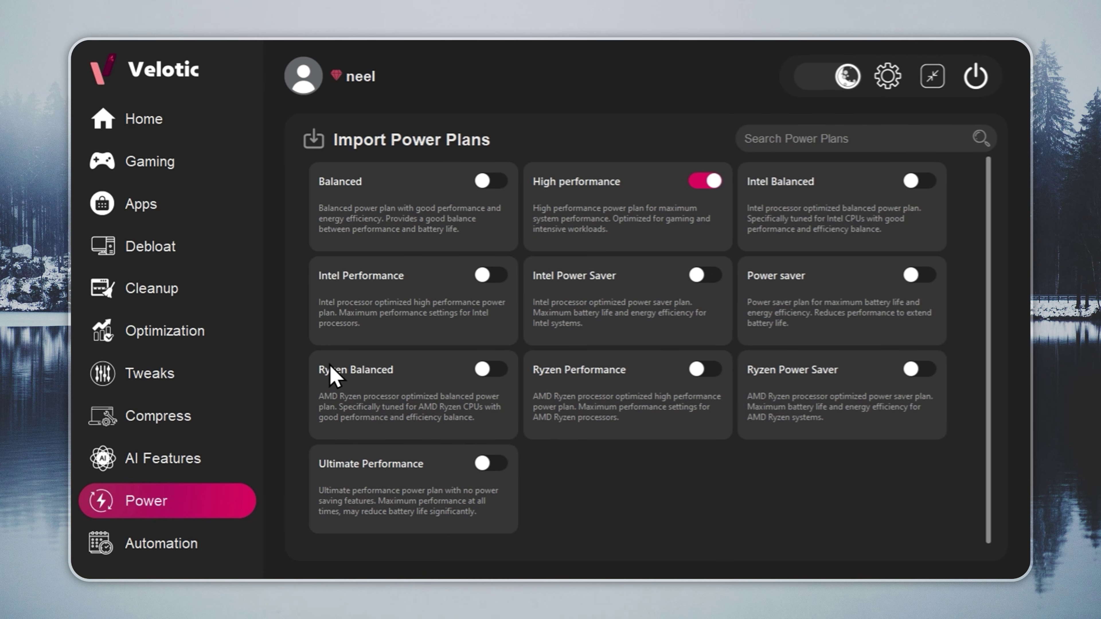
left_click(237, 418)
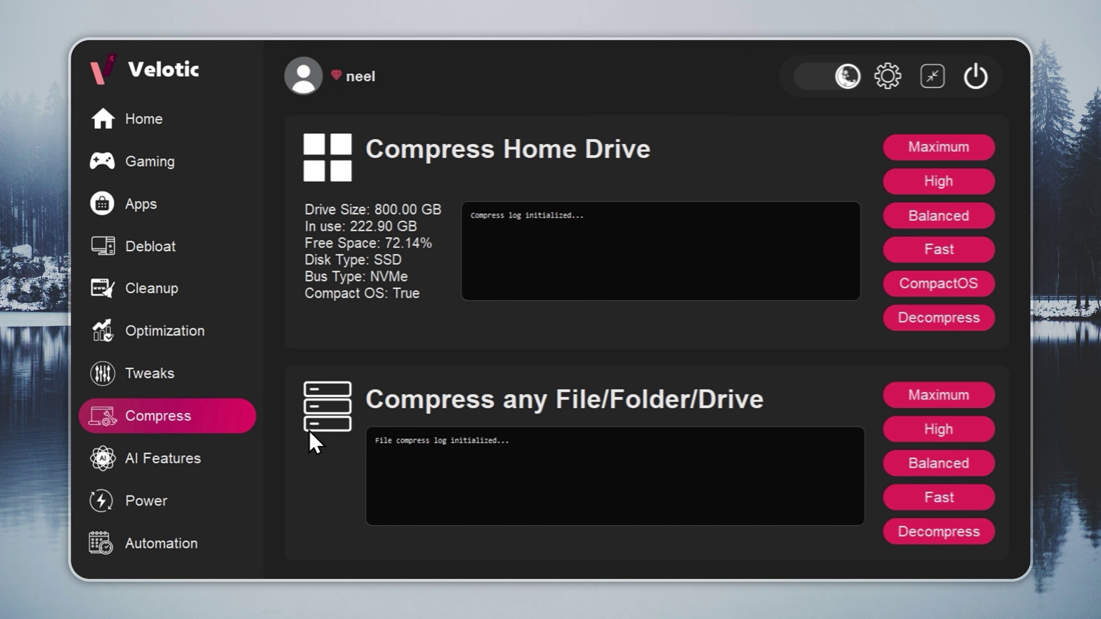
left_click(244, 463)
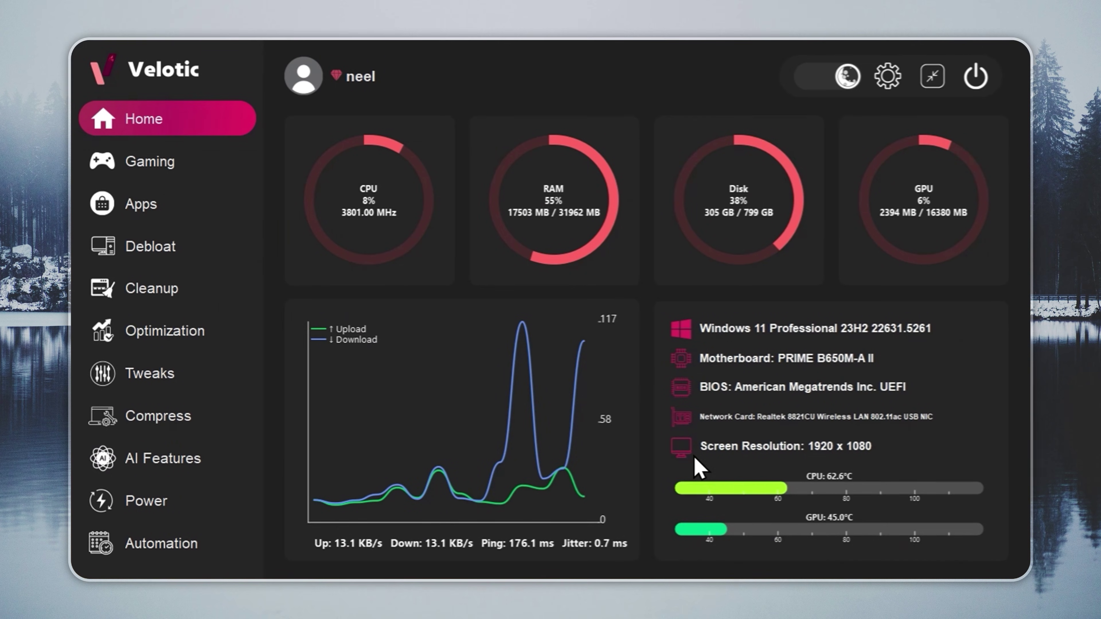
Step: Run the Tiny 11 one-click debloater in Velotic and dismiss the completion message
left_click(148, 251)
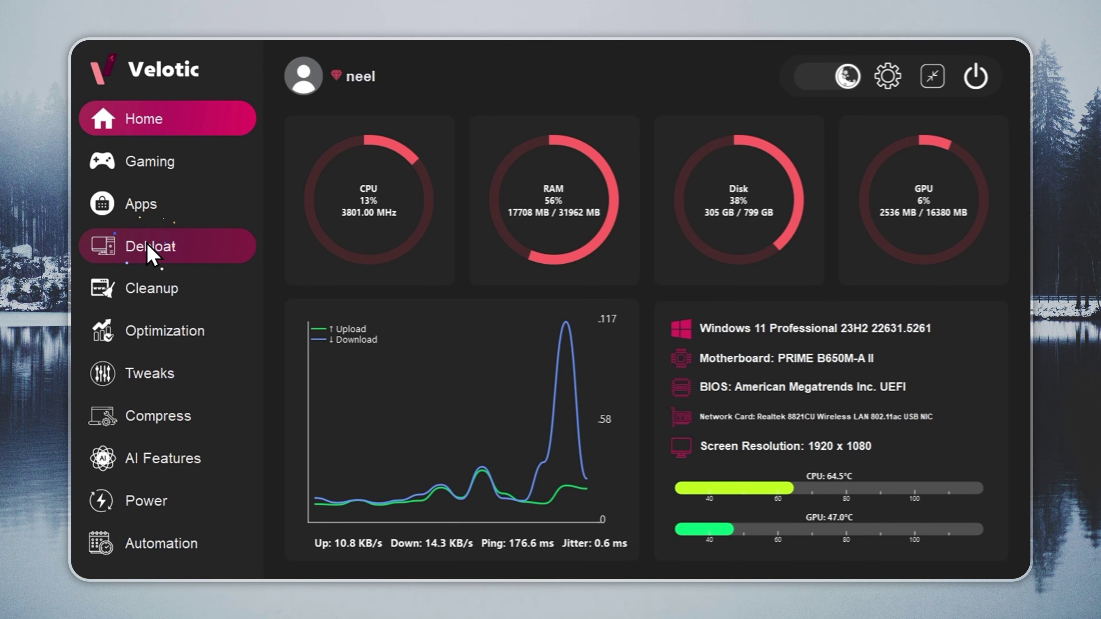
left_click(331, 191)
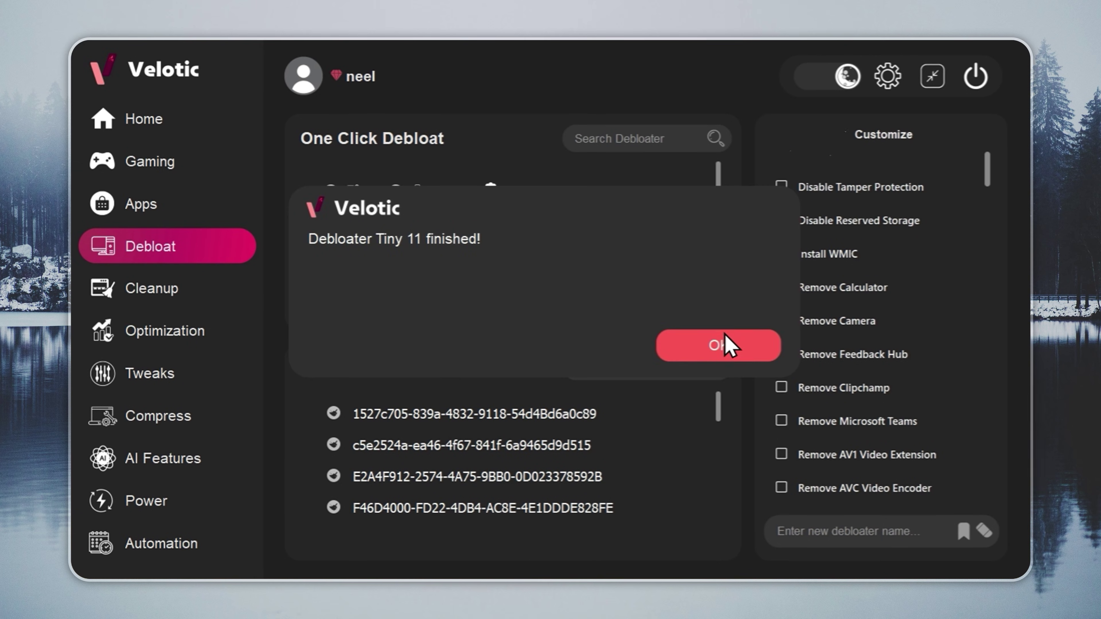
left_click(720, 347)
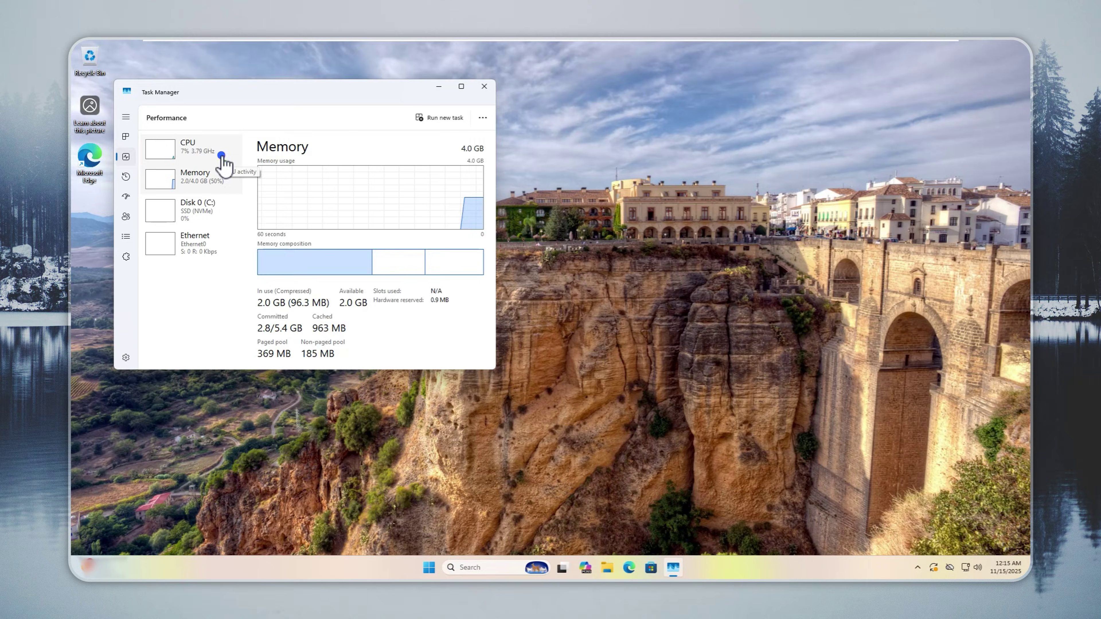
Step: View CPU performance in Task Manager on Windows 11, and open Task Manager's Performance page on the macOS 26 system
left_click(217, 155)
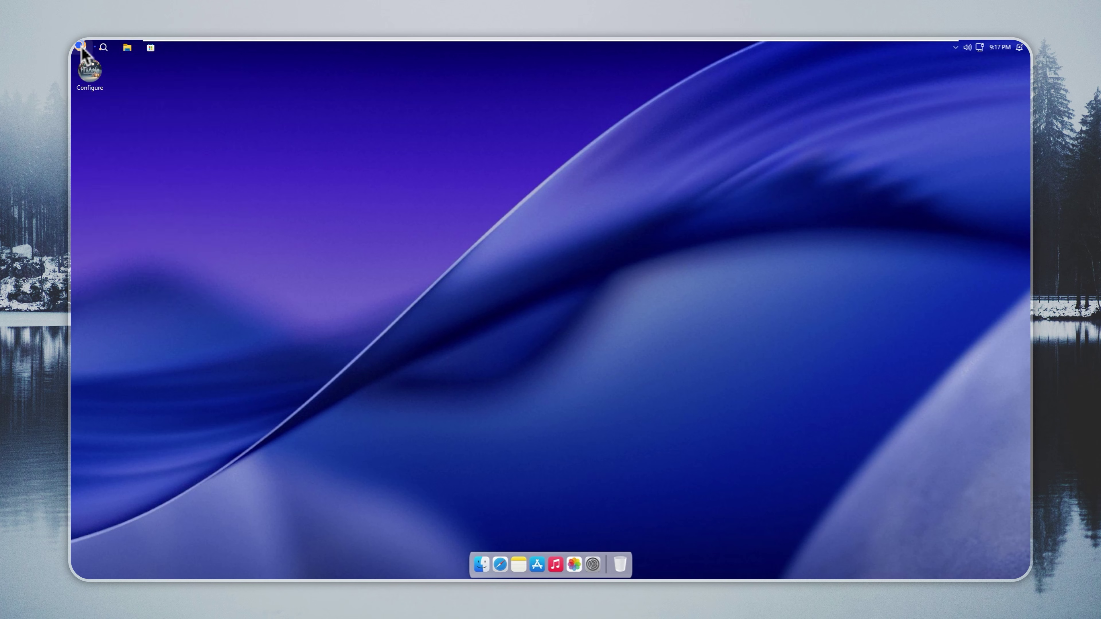
right_click(83, 47)
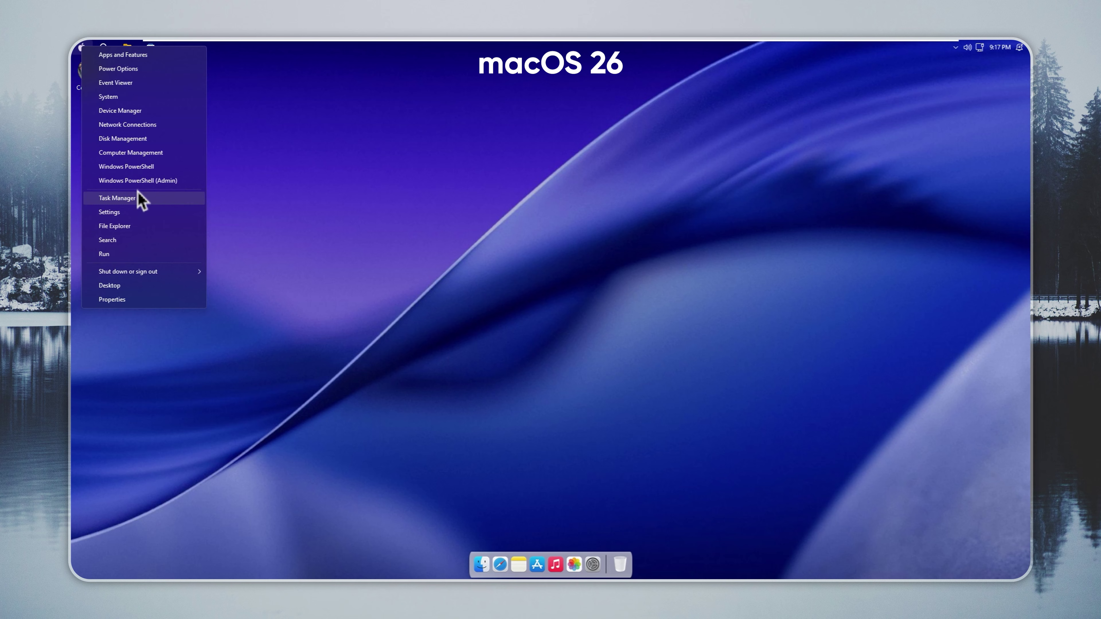
left_click(151, 200)
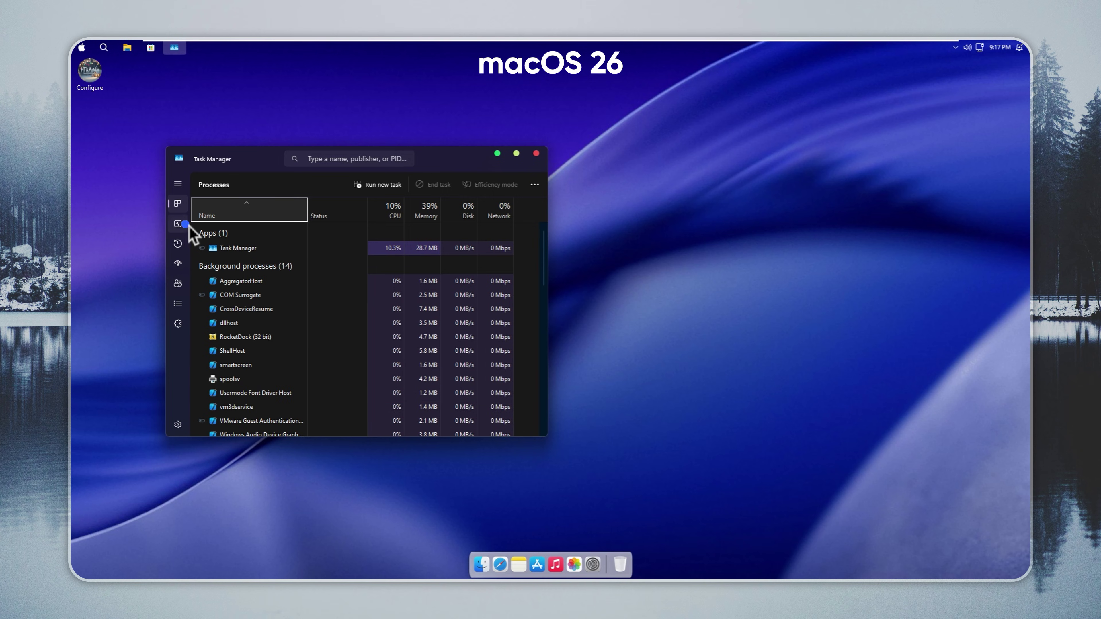
left_click(178, 224)
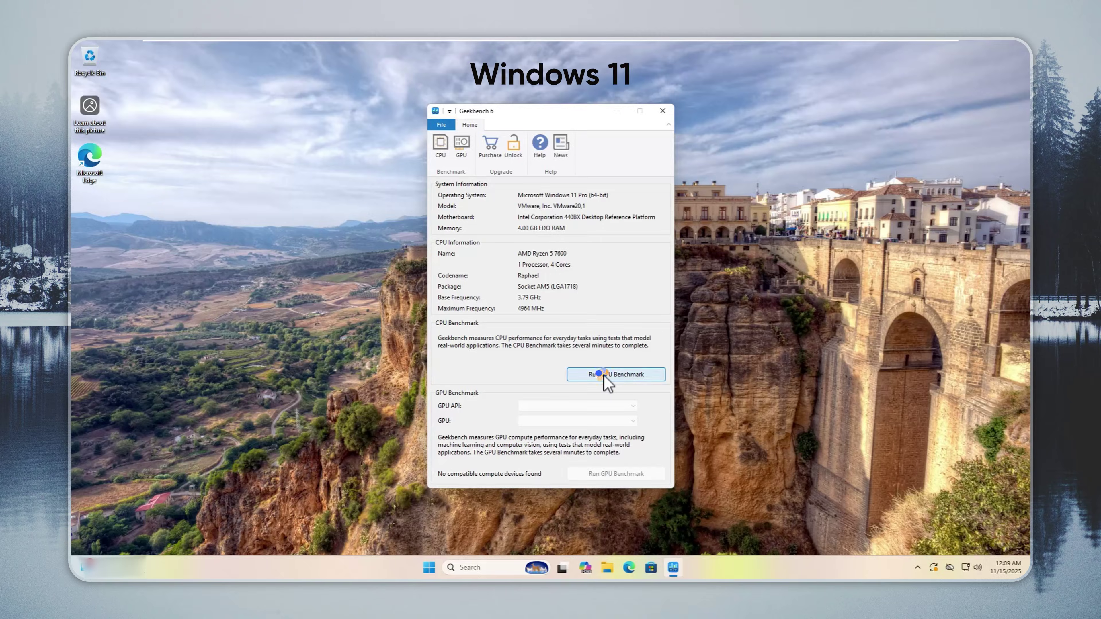
Step: Run the Geekbench 6 CPU benchmark on Windows 11, uncover its results page, and start the same benchmark on the macOS 26 system
left_click(605, 377)
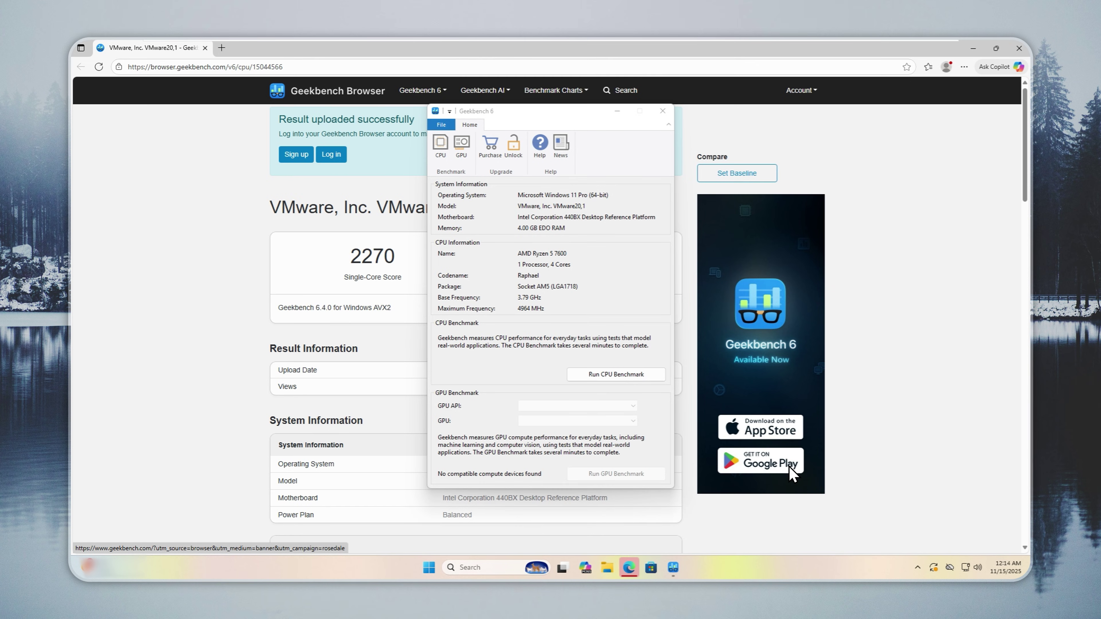
left_click(618, 111)
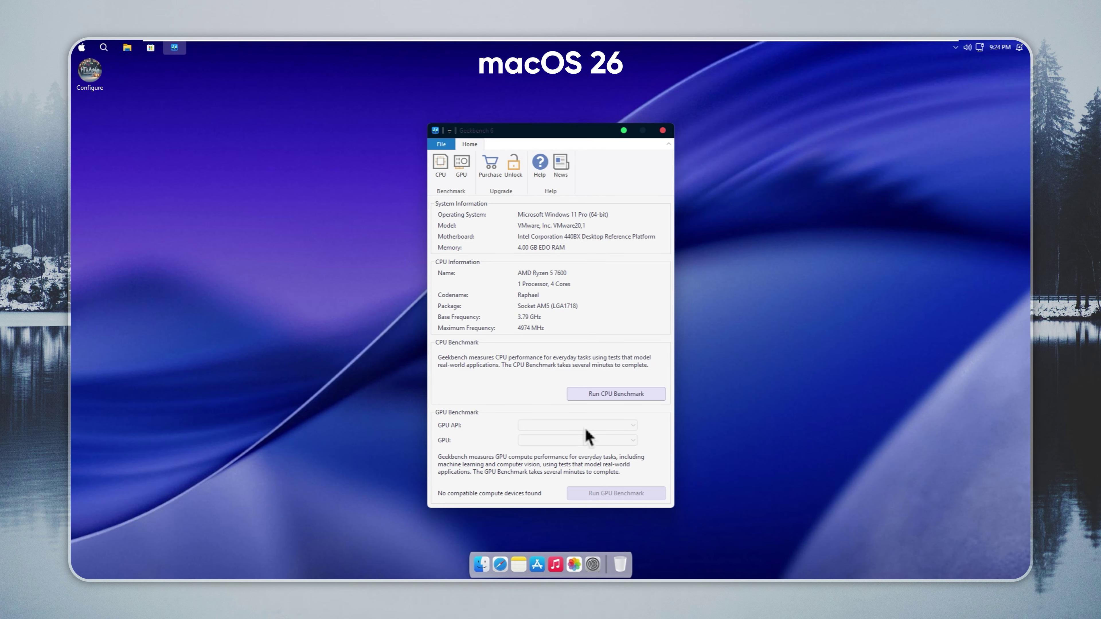
left_click(598, 395)
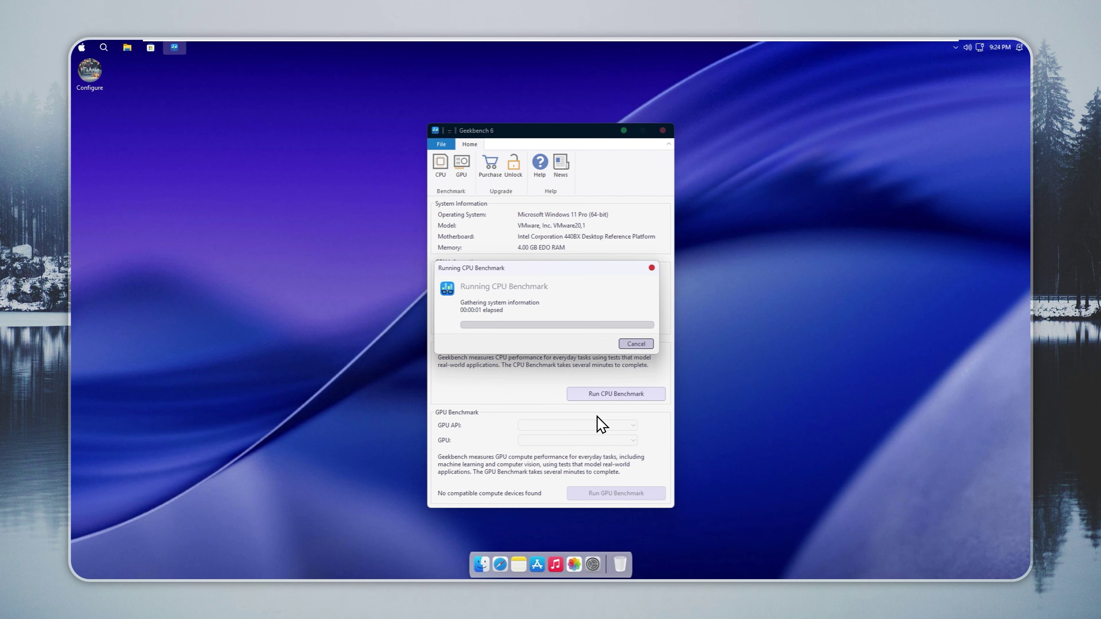